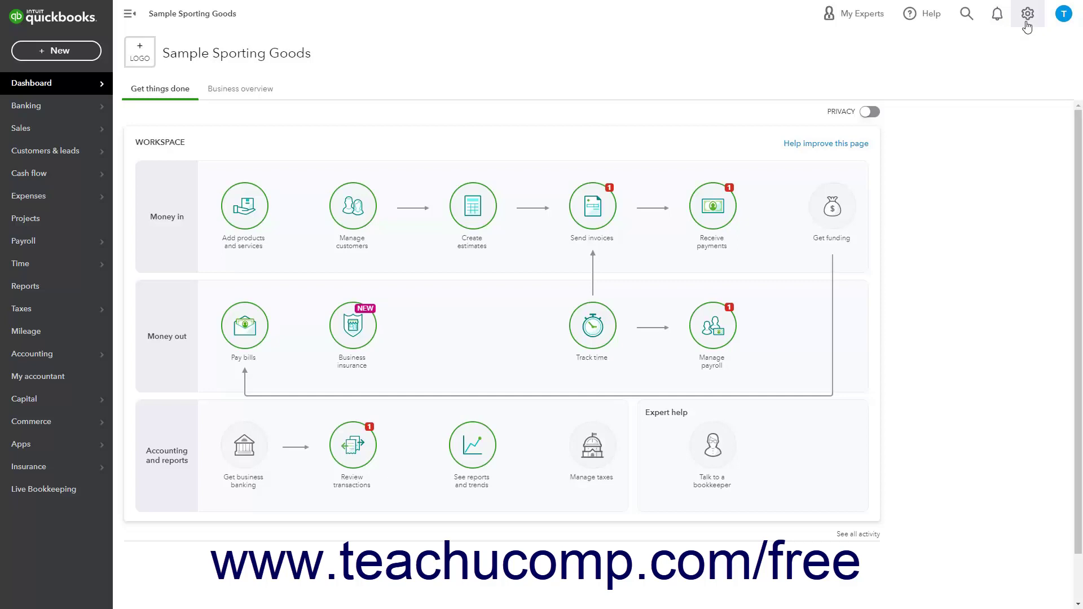
Open the Chart of accounts page from the gear menu's Your Company section
click(1027, 26)
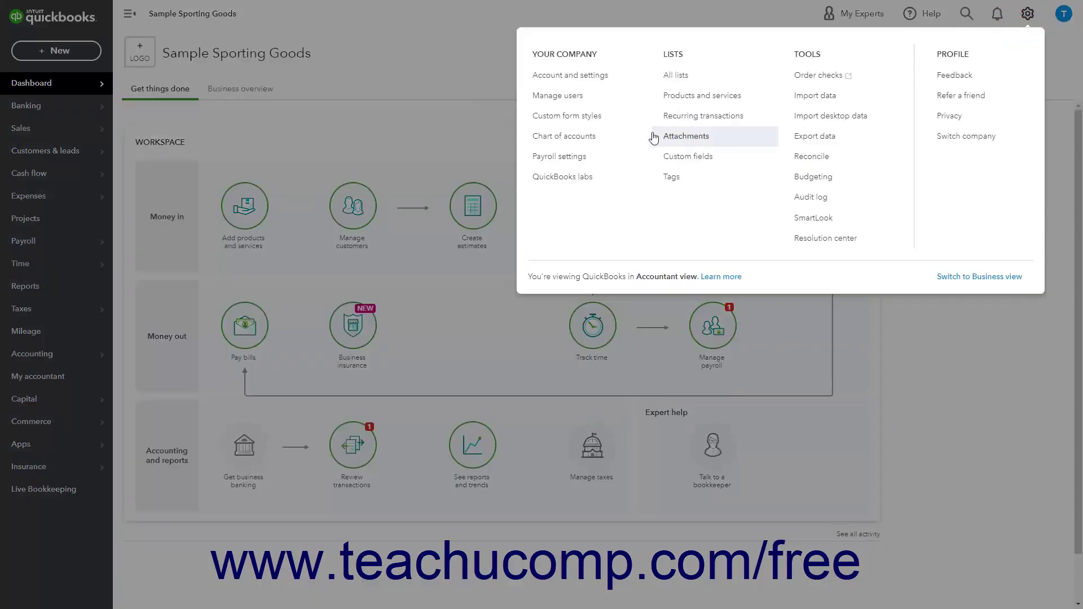
click(596, 143)
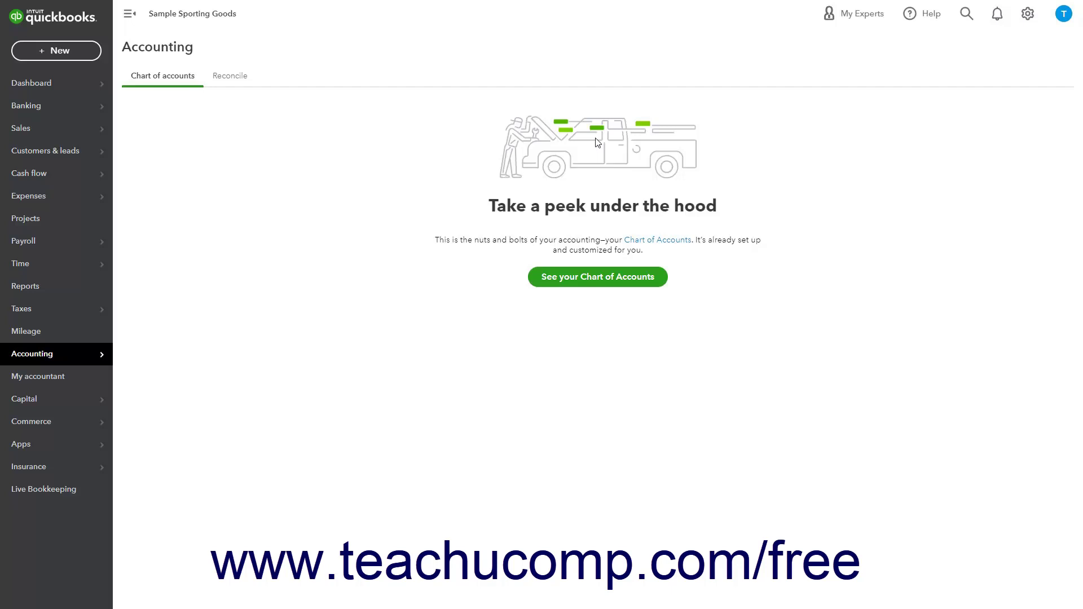
Show the full account list and glance at Inventory Asset's action options
click(580, 281)
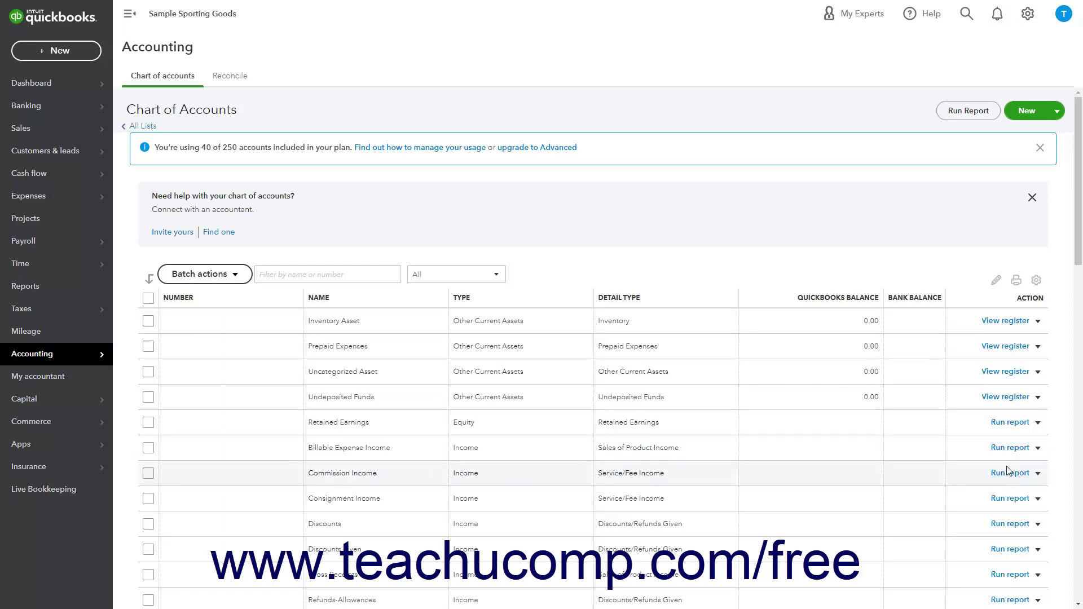
click(1038, 321)
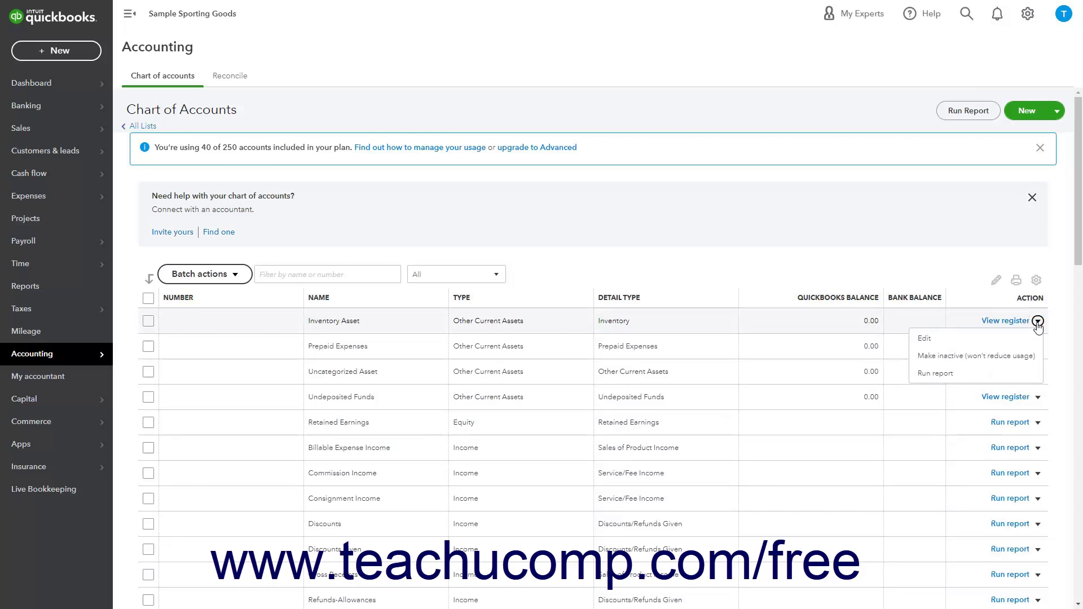
click(1038, 322)
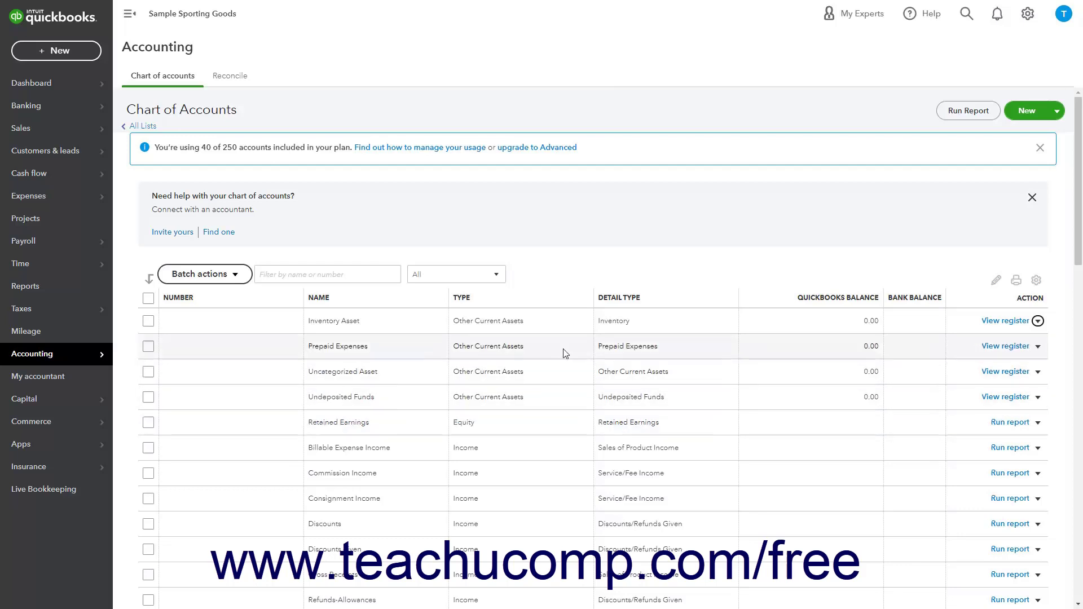
click(348, 277)
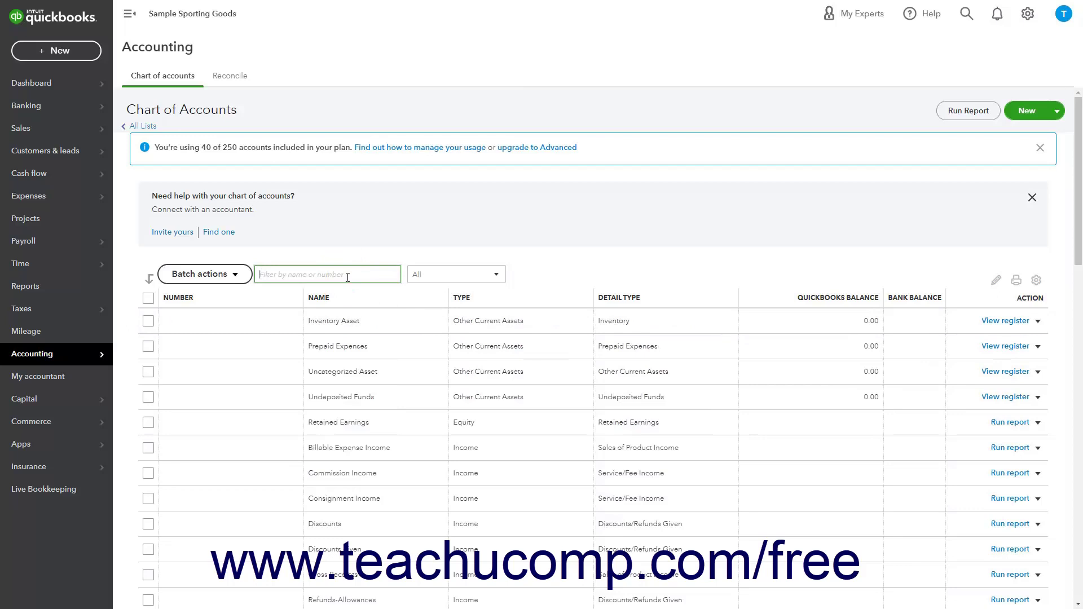
text(Asset)
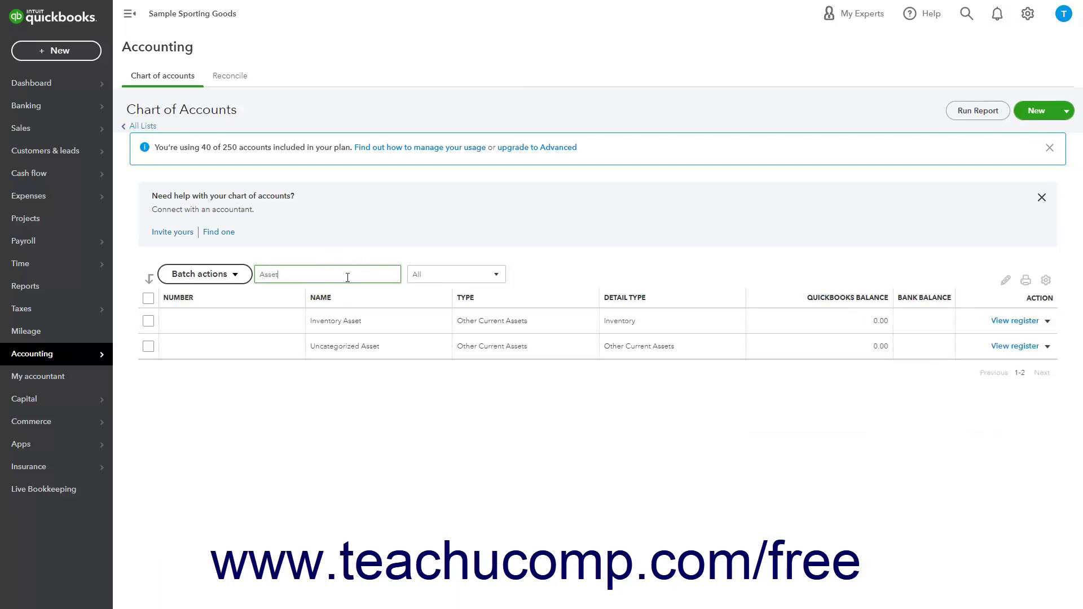
key(BackSpace)
key(BackSpace)
key(BackSpace)
key(BackSpace)
key(BackSpace)
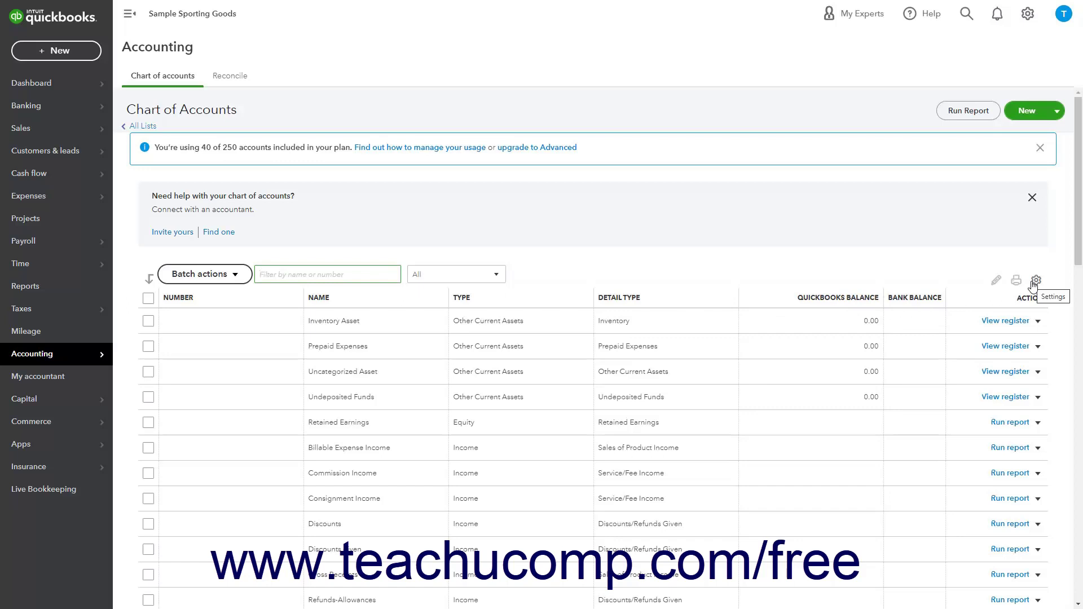
click(1035, 281)
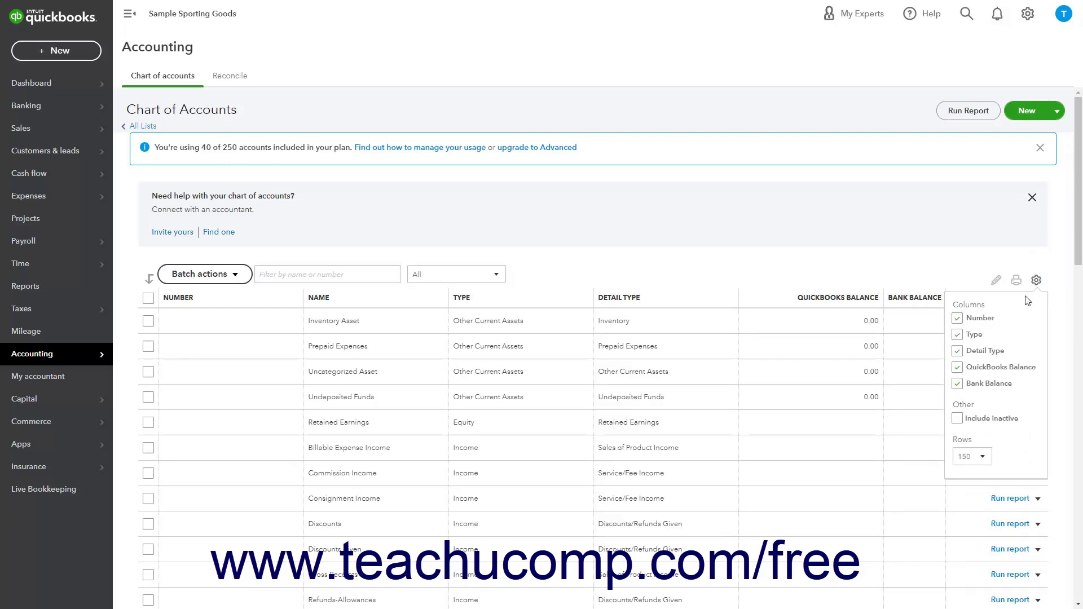
click(1036, 282)
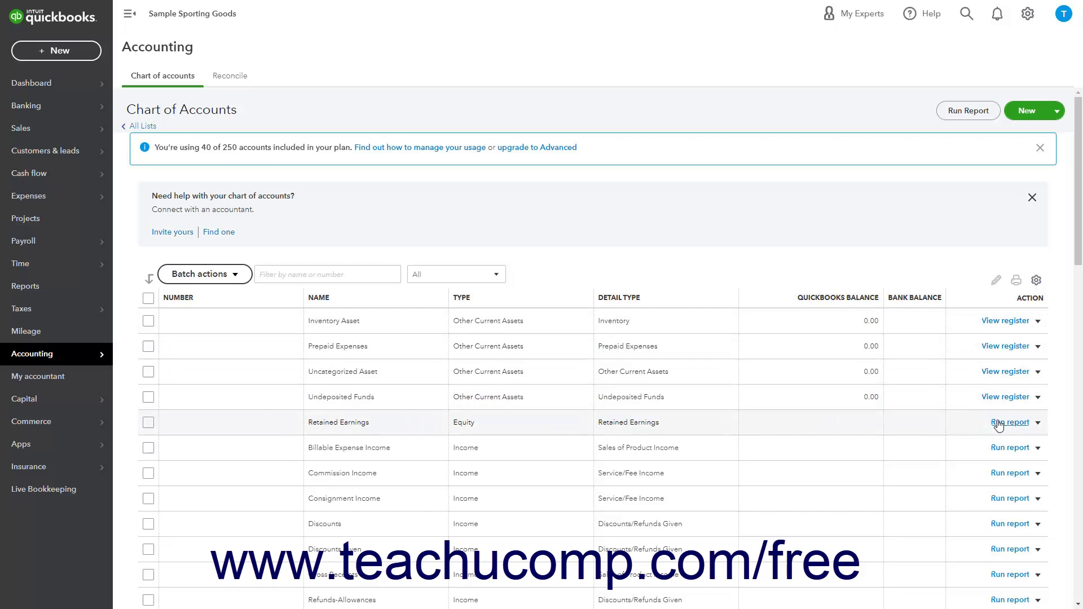
View the Inventory Asset register, then go back to the Chart of Accounts
click(1006, 321)
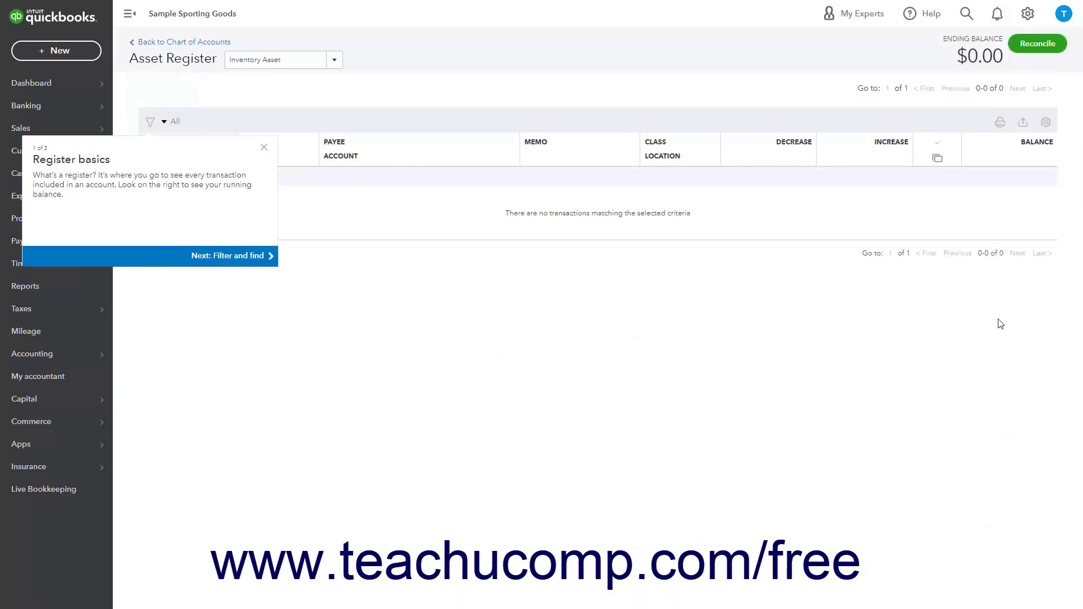
click(263, 147)
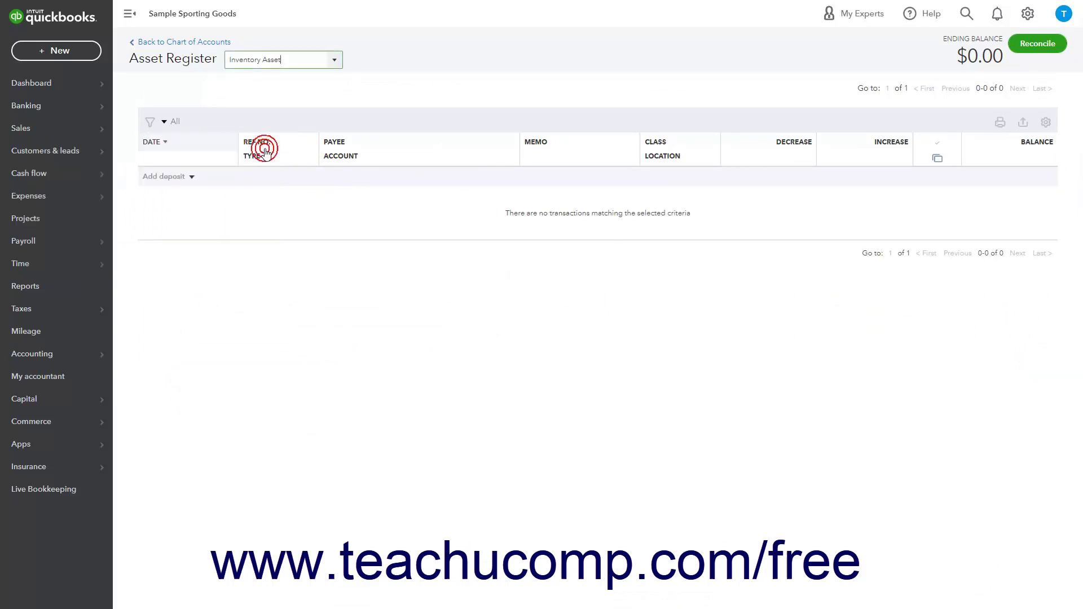
click(162, 42)
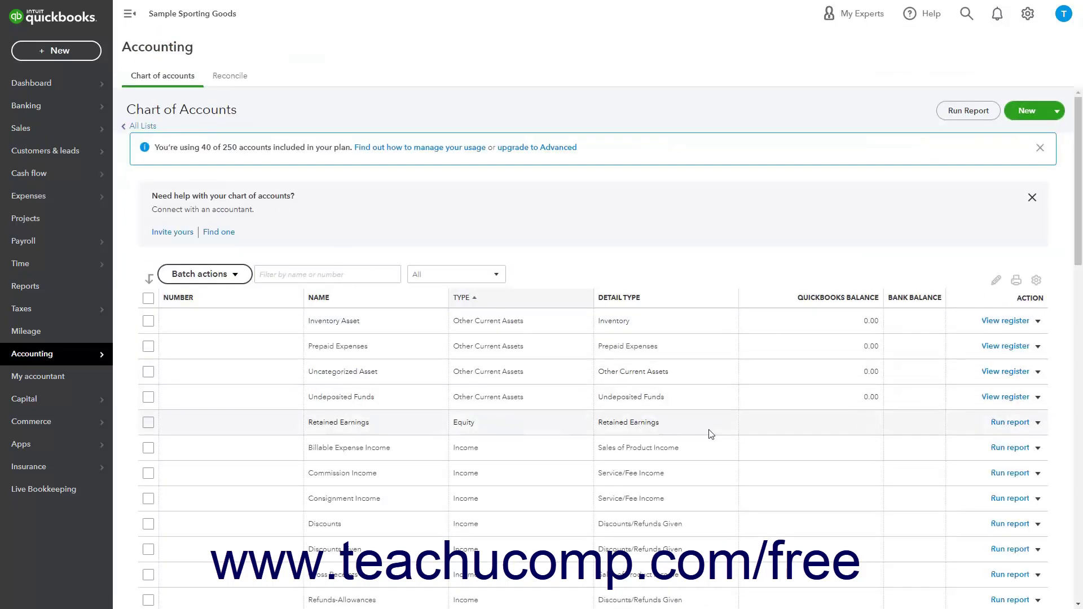
Start making Inventory Asset inactive, then cancel it
click(1037, 321)
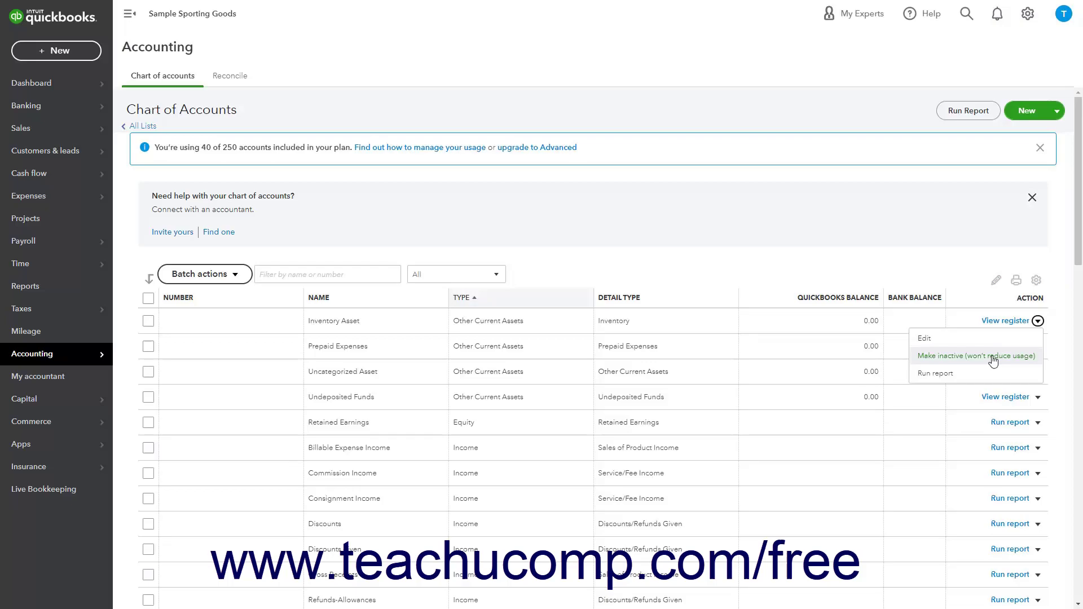
click(993, 357)
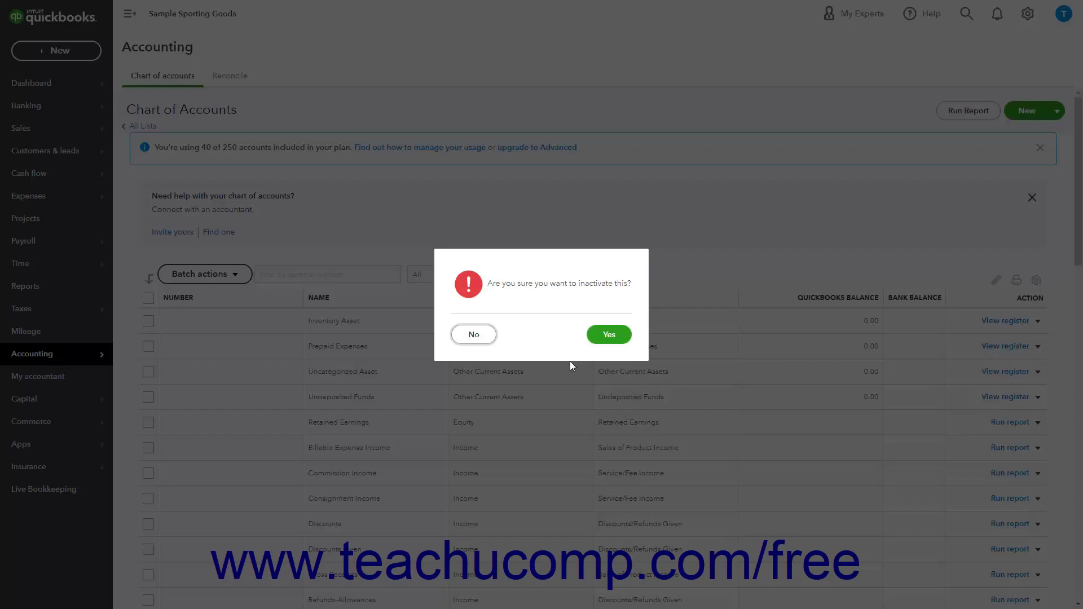
click(475, 337)
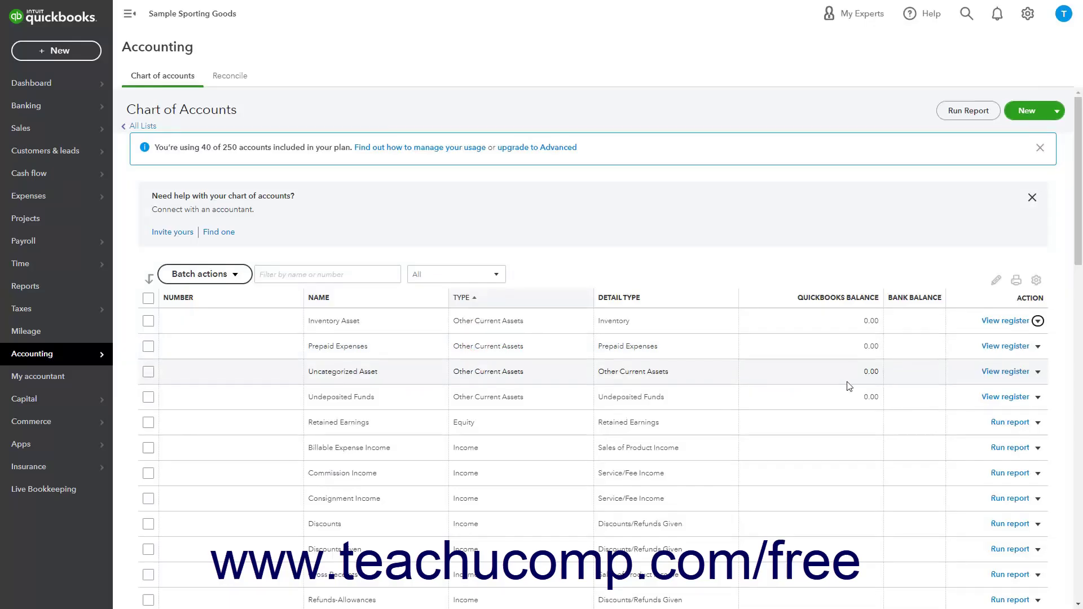
Save the Inventory Asset account from Edit without changes
click(1038, 322)
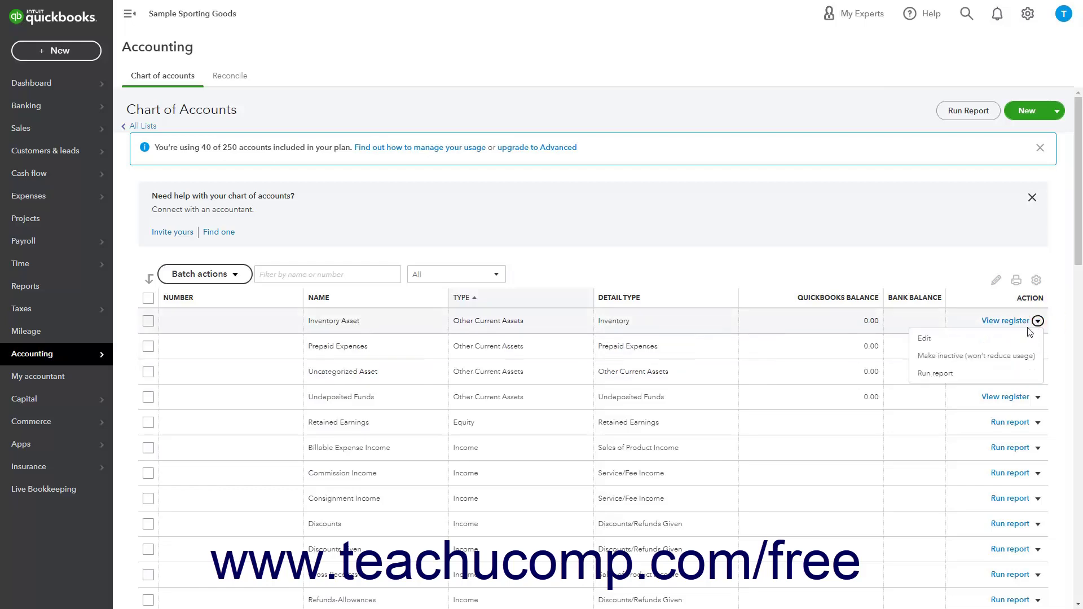
click(988, 339)
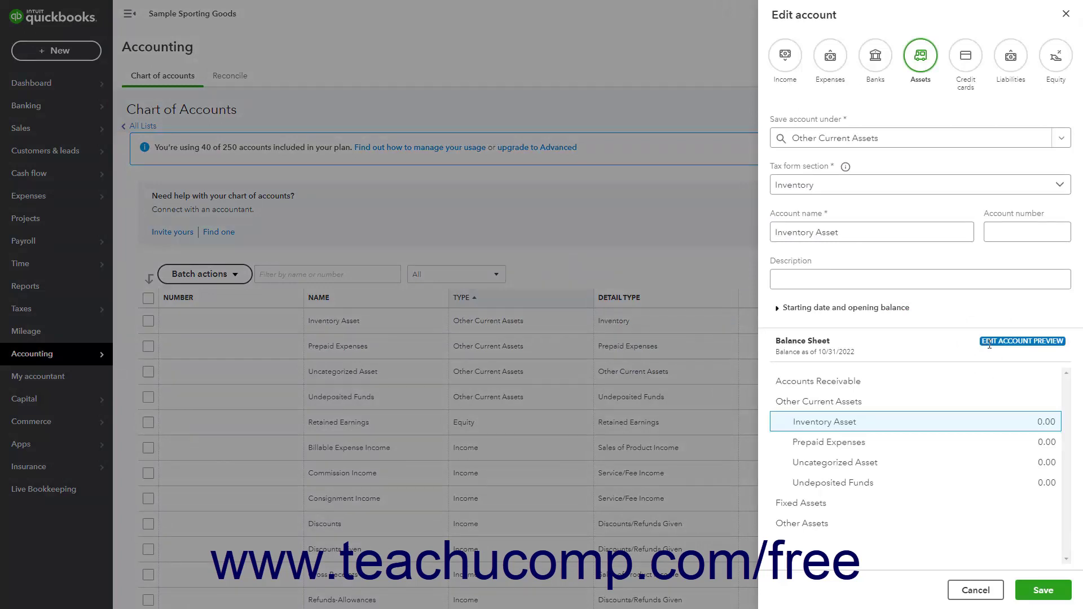
click(1042, 590)
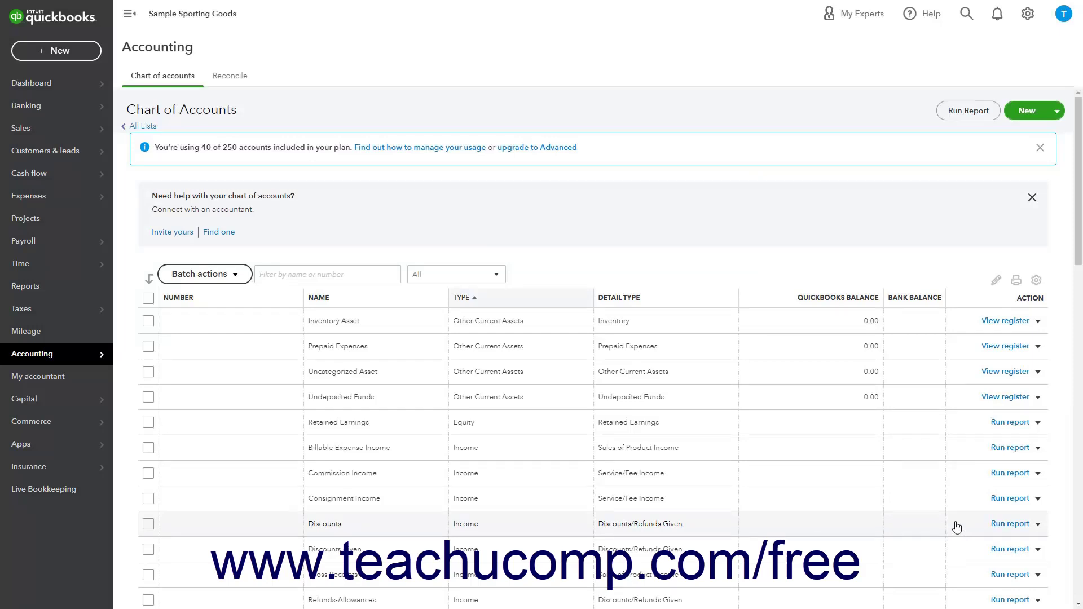
Run the Account List report, return to Chart of Accounts, and check the New import option
click(957, 112)
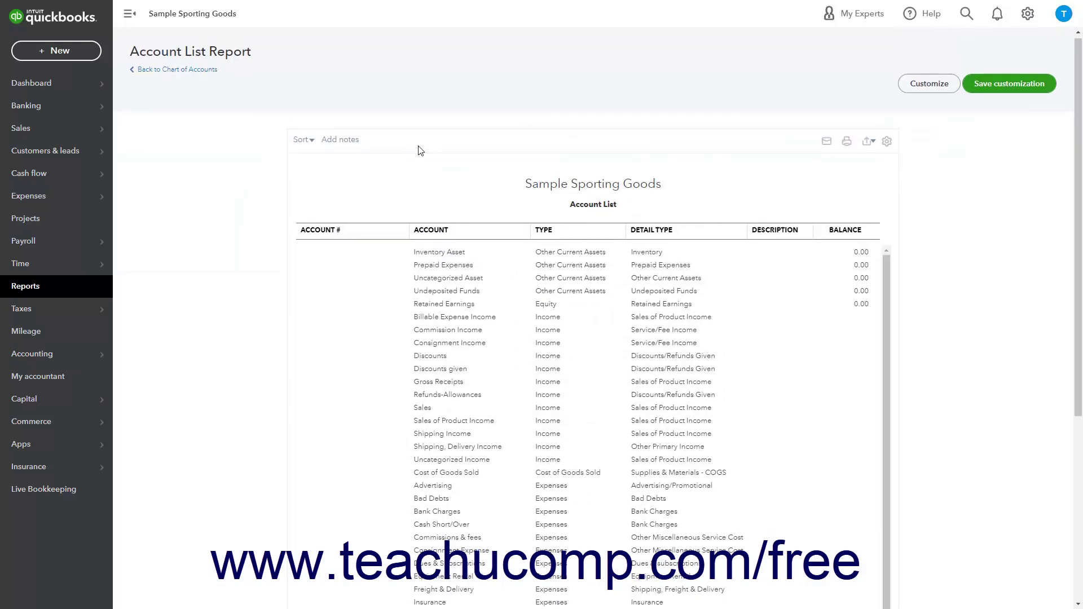
click(199, 73)
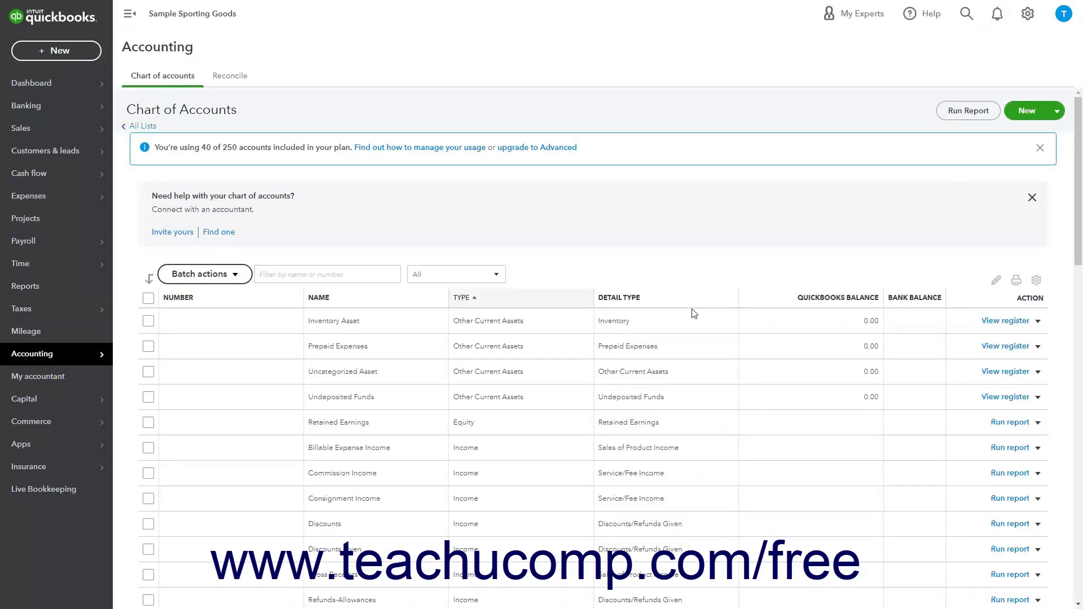
click(1056, 119)
click(1063, 119)
Batch edit the accounts, giving Inventory Asset 10000 and Prepaid Expenses 11000, and save
click(996, 282)
click(285, 322)
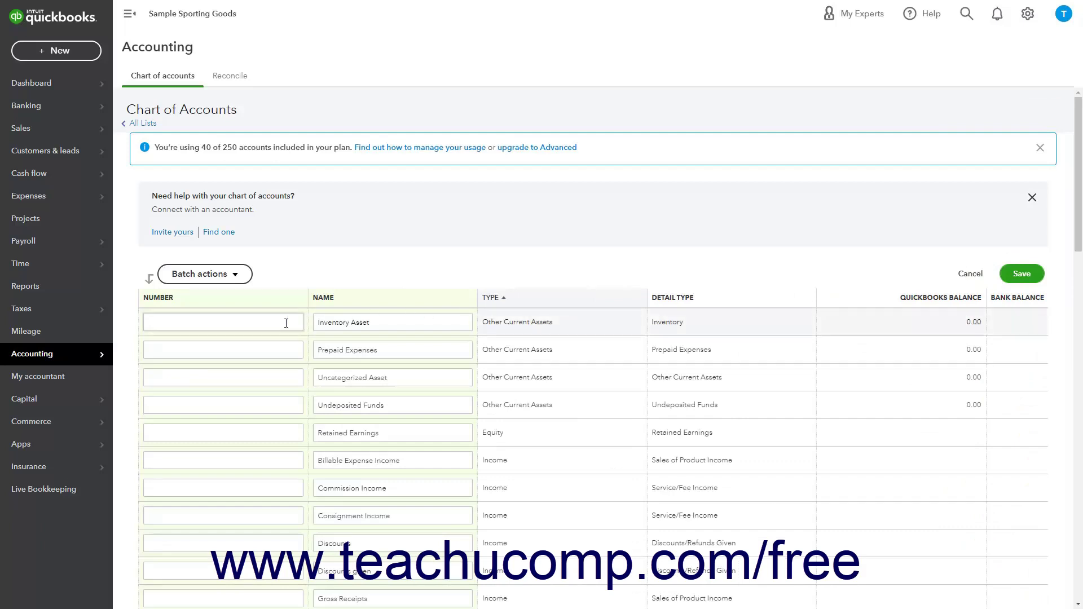
text(10000)
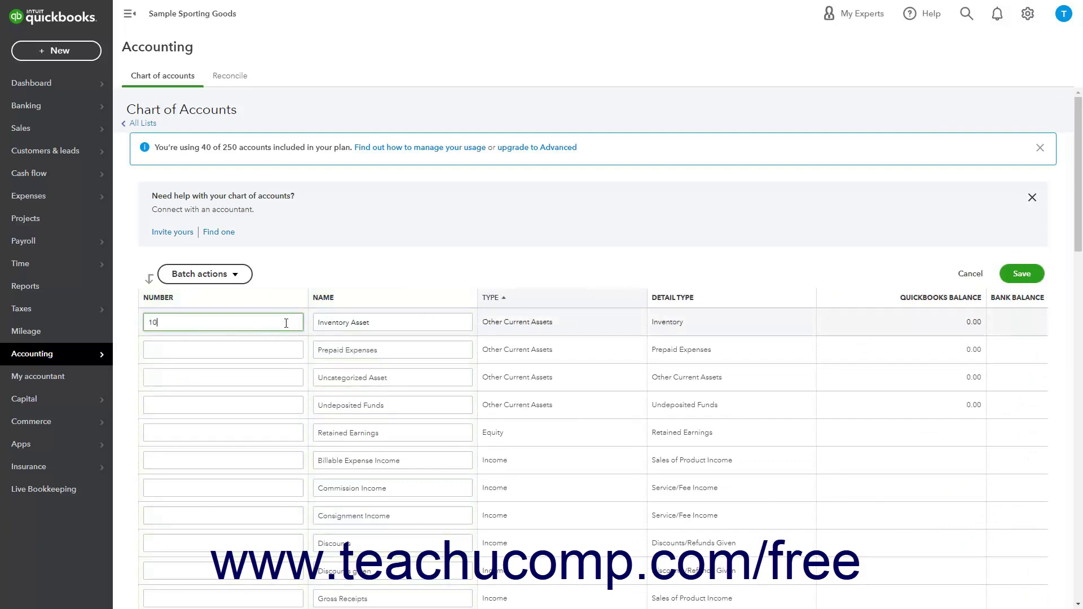
click(256, 344)
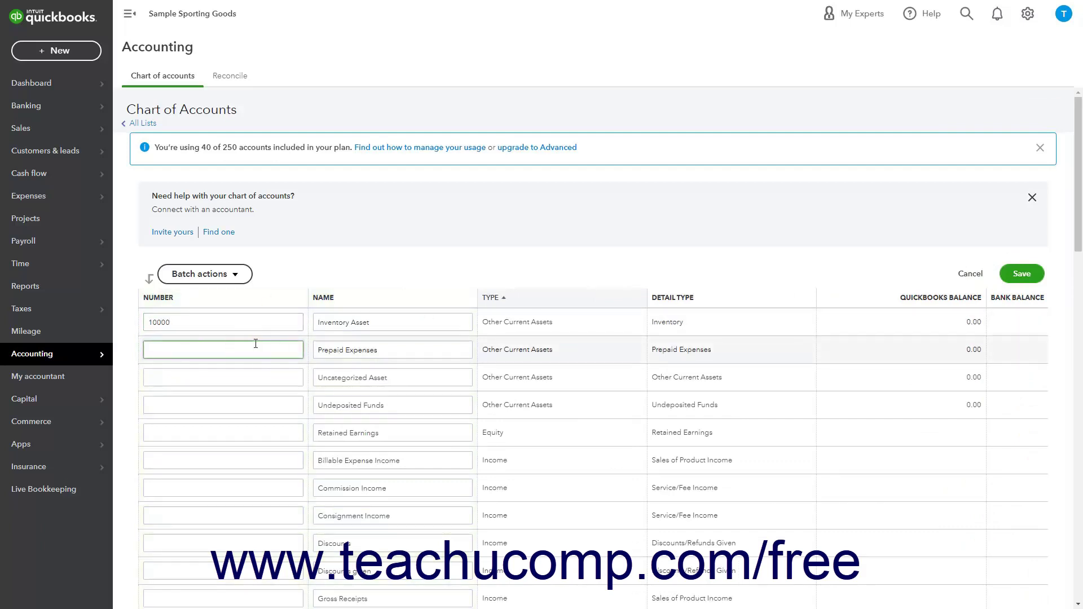
text(11000)
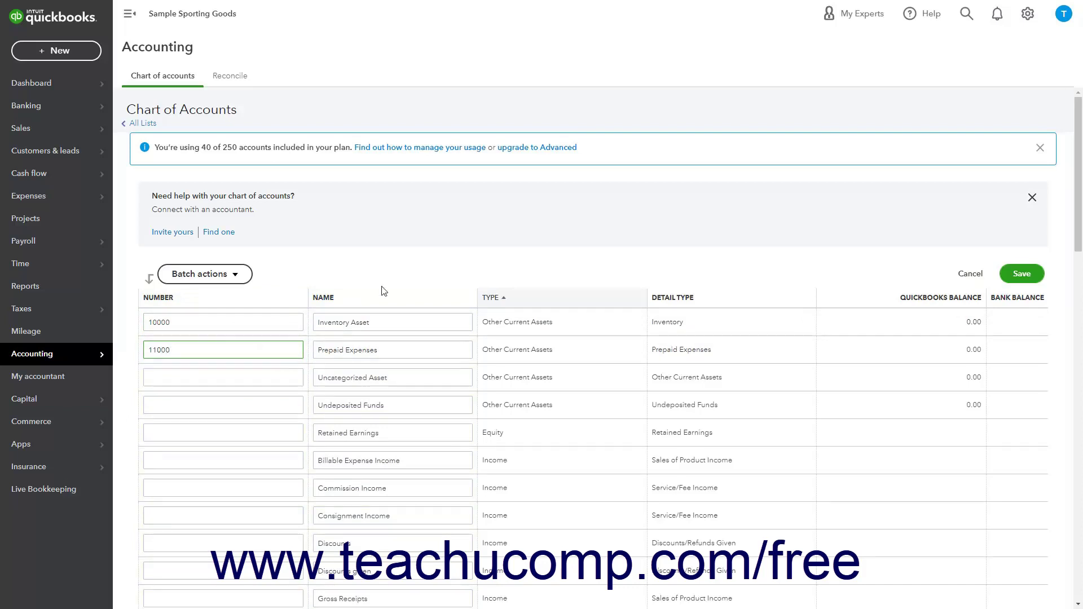
click(1021, 274)
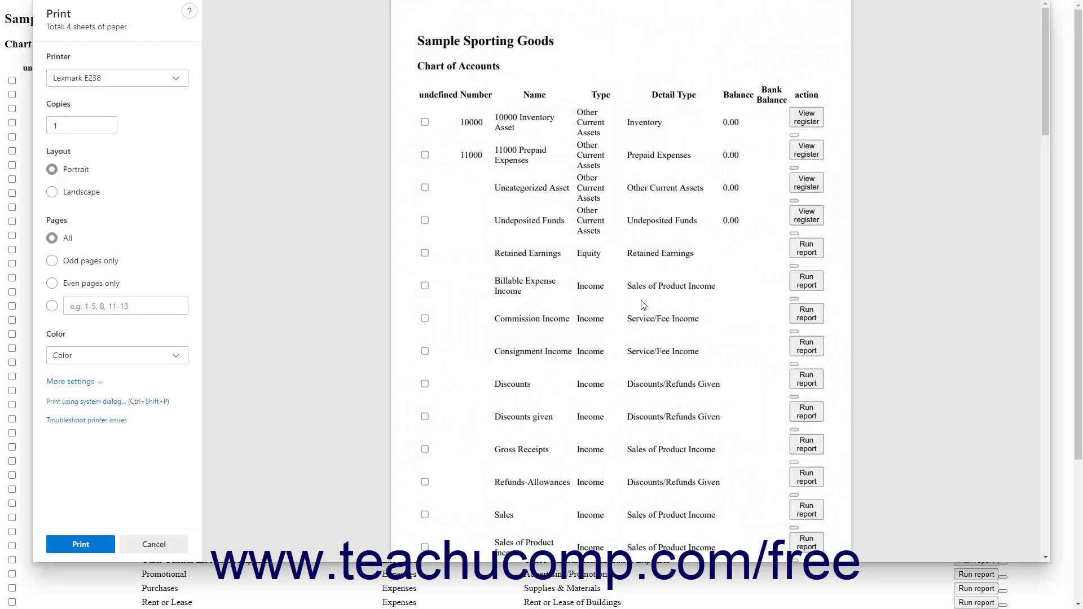
click(165, 543)
mouse_move(512, 2)
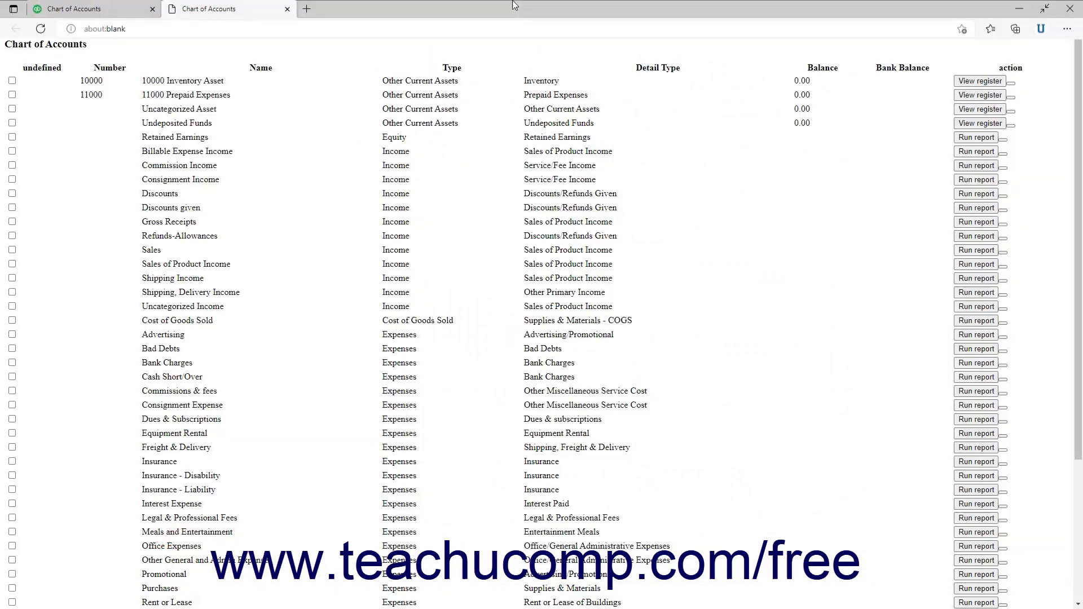
click(287, 10)
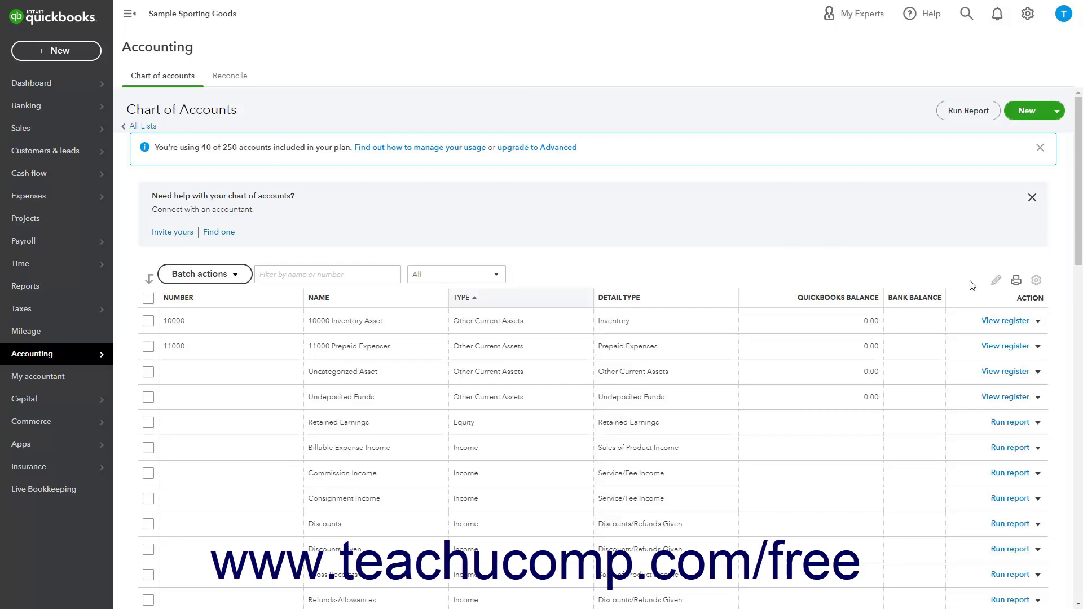
Toggle Number and Include inactive off and on, keeping 150 rows per page
click(1036, 281)
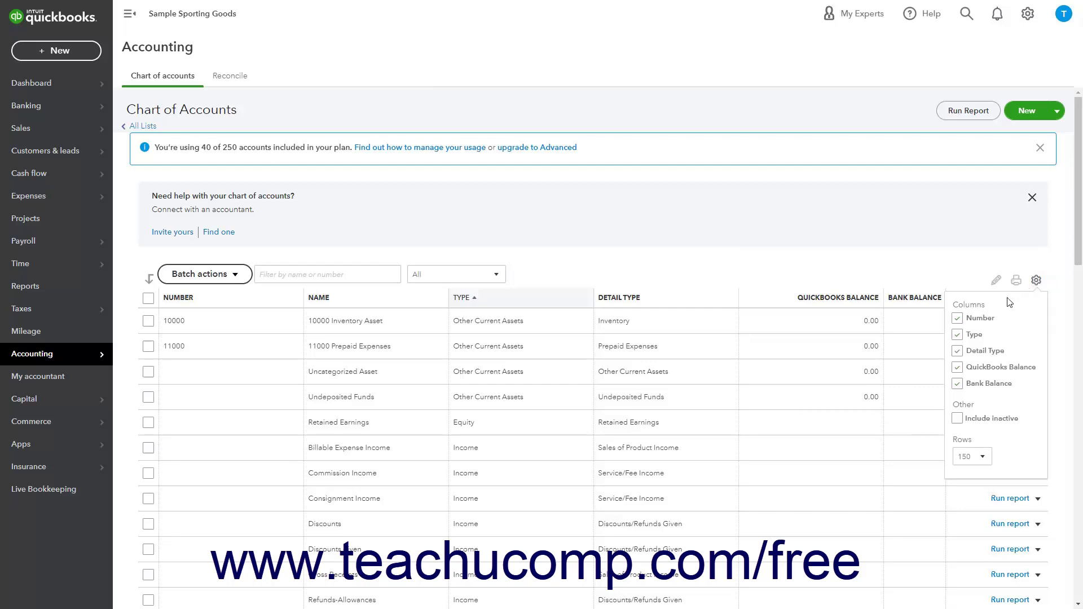
click(957, 319)
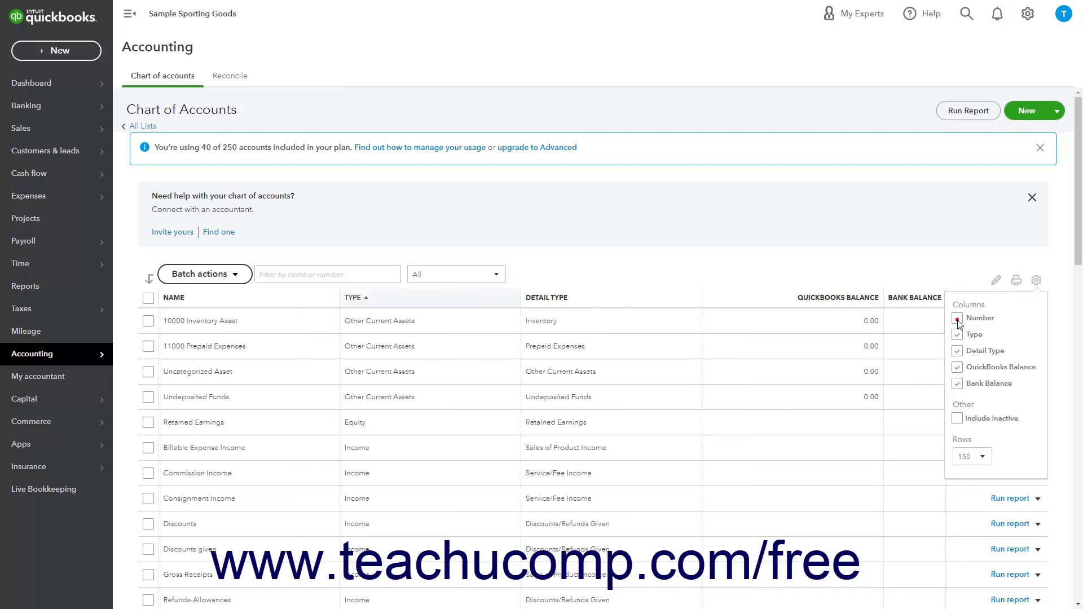
click(957, 319)
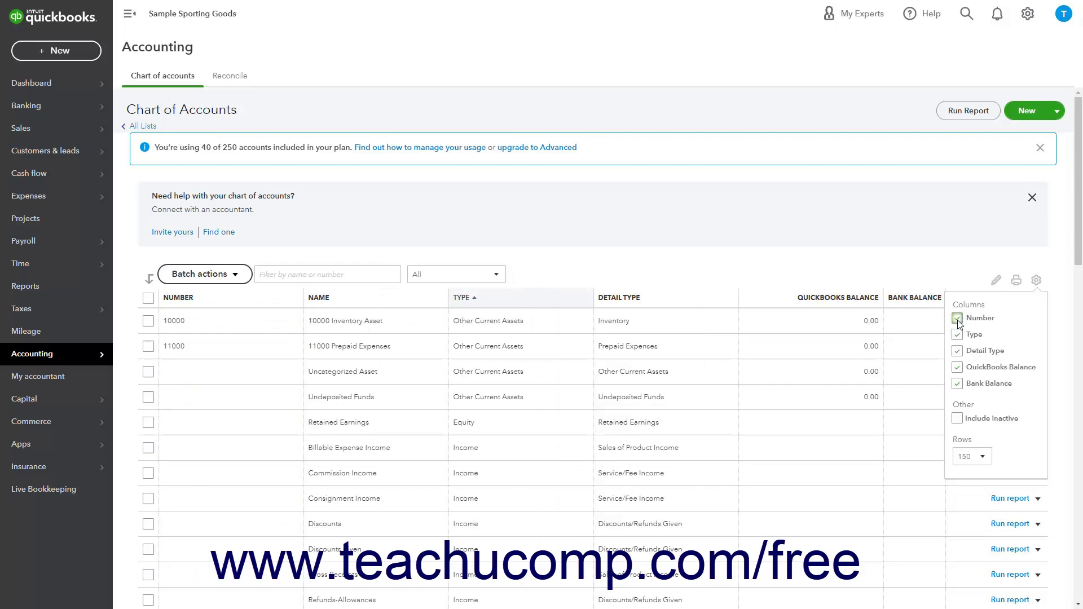
click(957, 419)
click(958, 420)
click(987, 467)
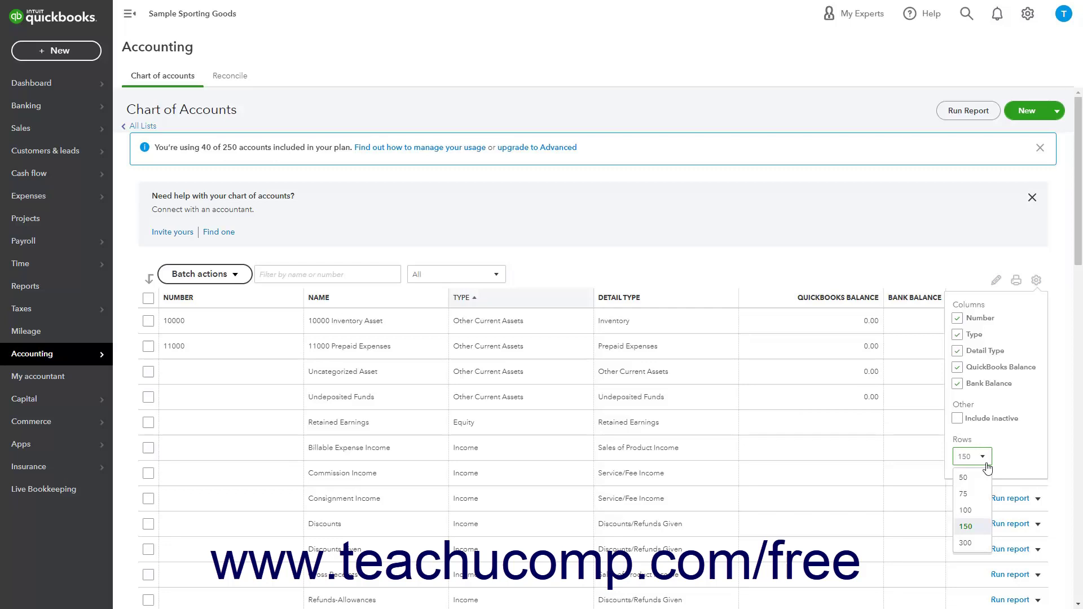
click(966, 526)
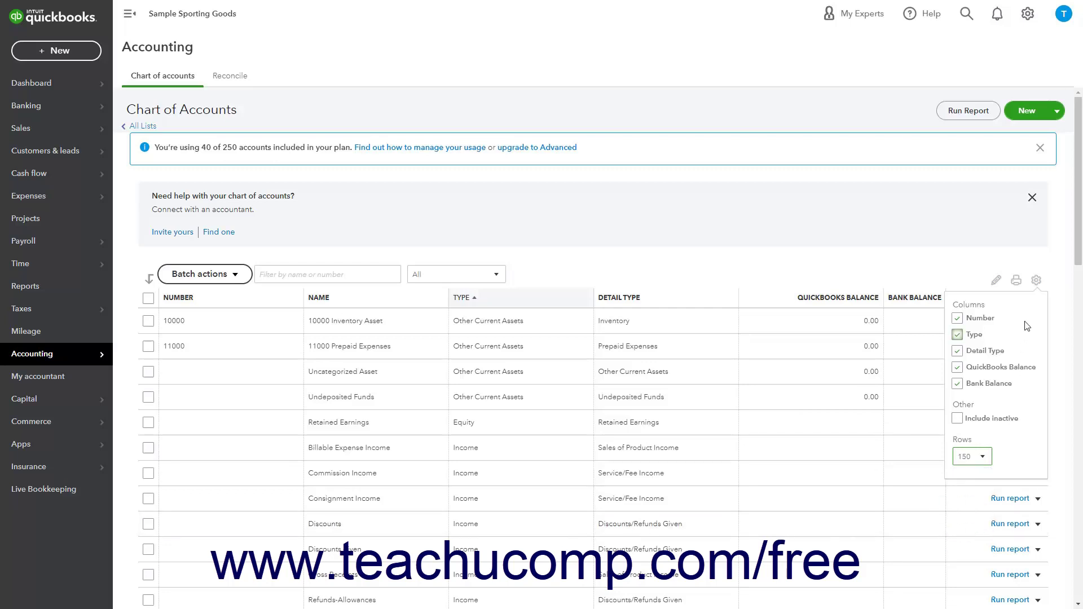